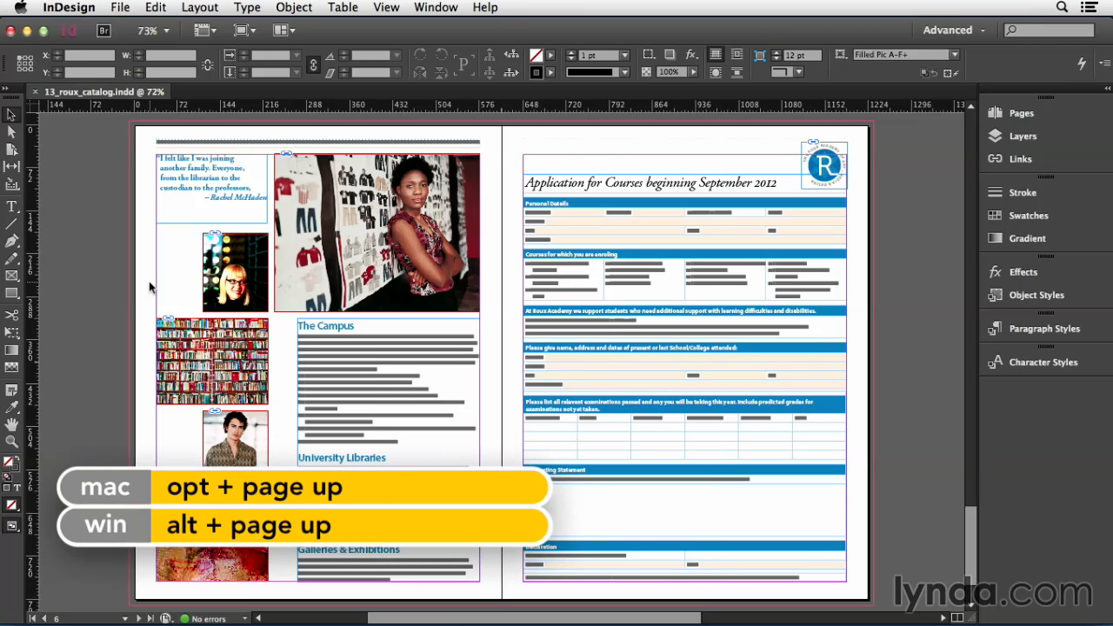
Open the paragraph rule settings for the "FASHION & TEXTILE DESIGN" heading on the previous spread.
{"action": "key", "text": "alt+Page_Up"}
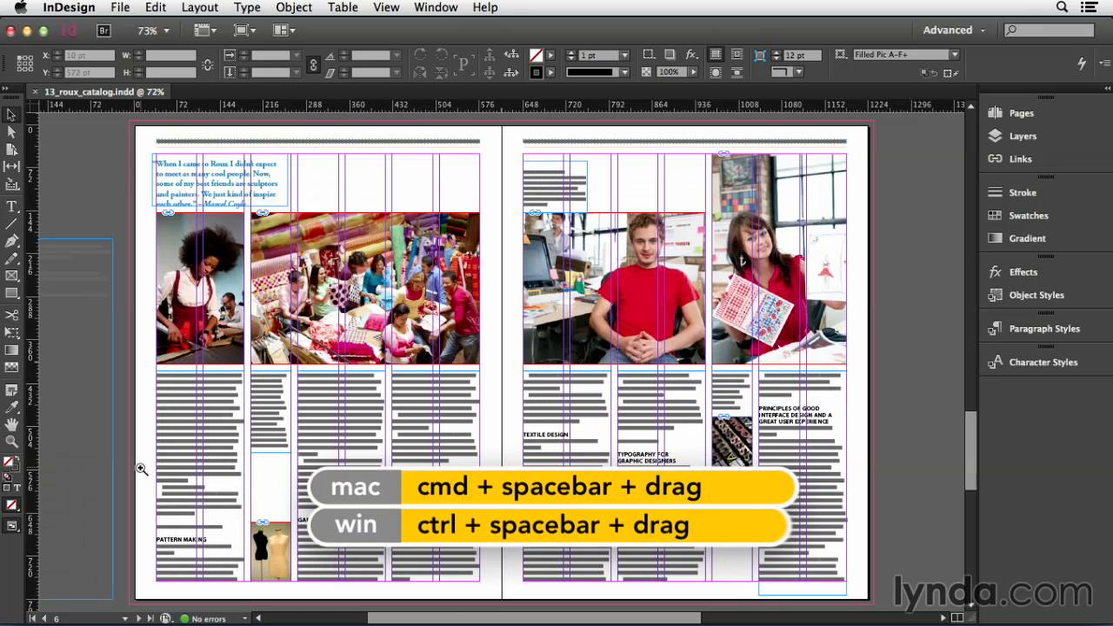
{"action": "left_click_drag", "start_coordinate": [141, 468], "coordinate": [292, 598]}
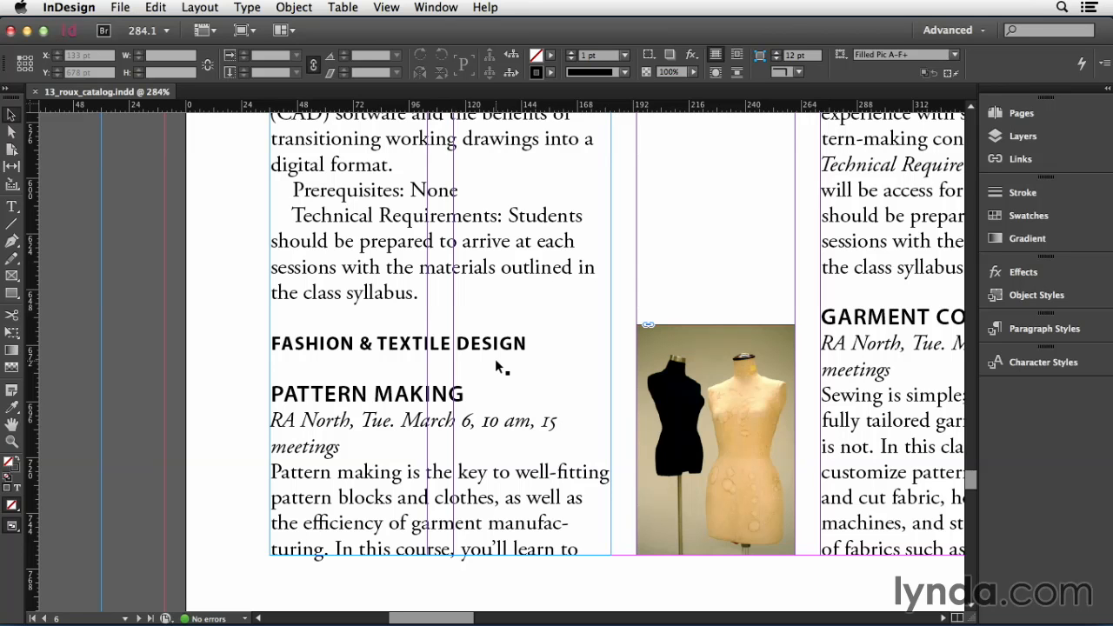
{"action": "key", "text": "t"}
{"action": "left_click", "coordinate": [383, 339]}
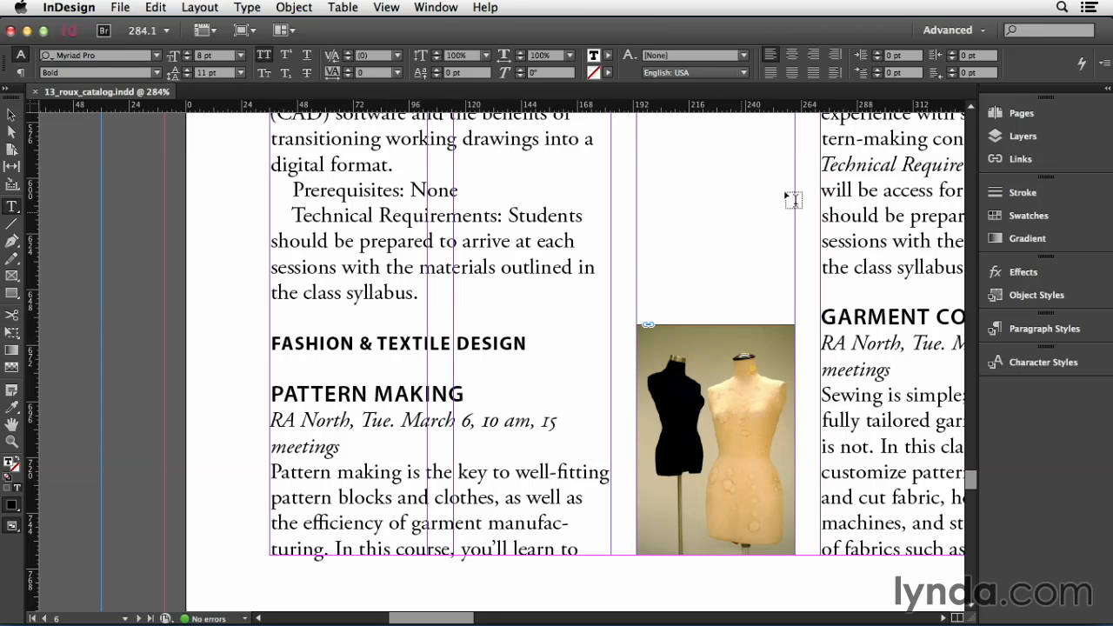
{"action": "left_click", "coordinate": [1103, 63]}
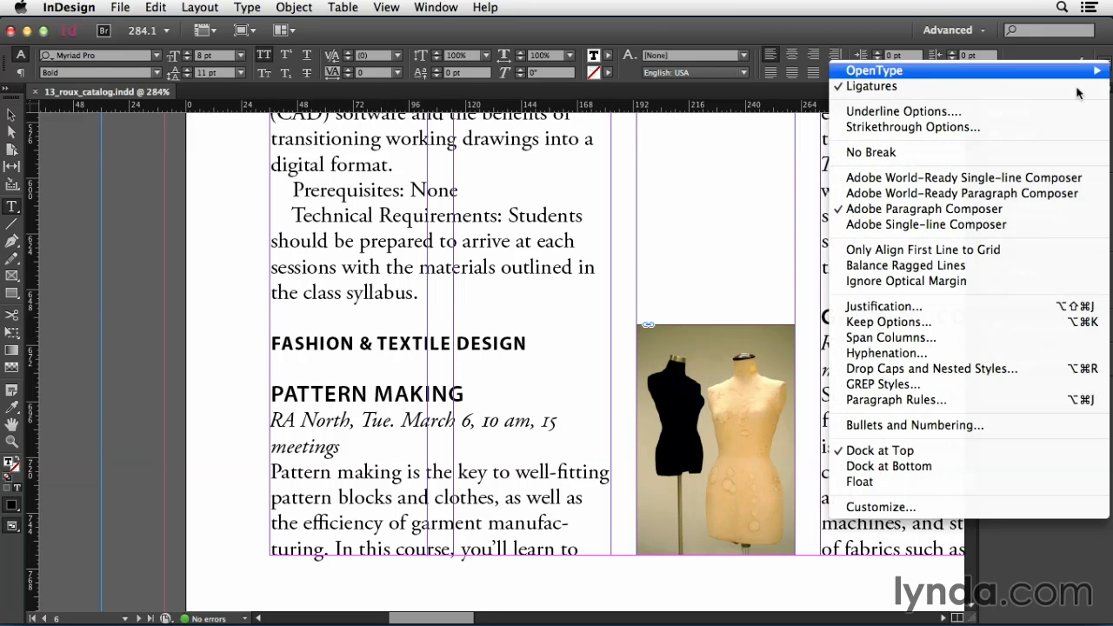
{"action": "left_click", "coordinate": [938, 401]}
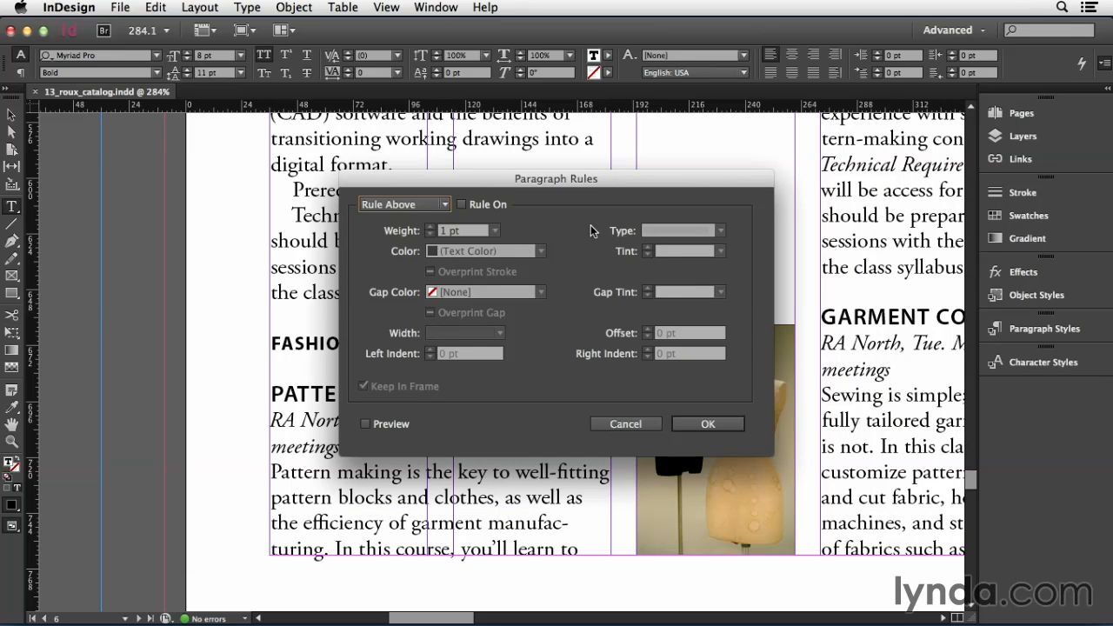
Turn on a rule above the heading and enable the preview, keeping the dialog clear of the heading.
{"action": "left_click", "coordinate": [440, 205]}
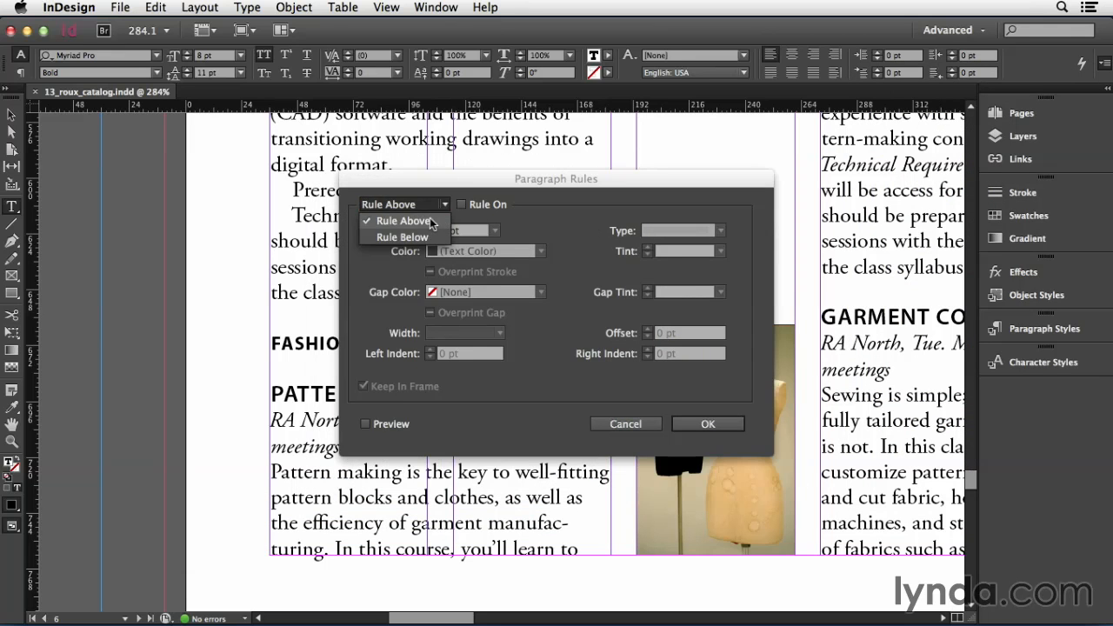
{"action": "left_click", "coordinate": [430, 236]}
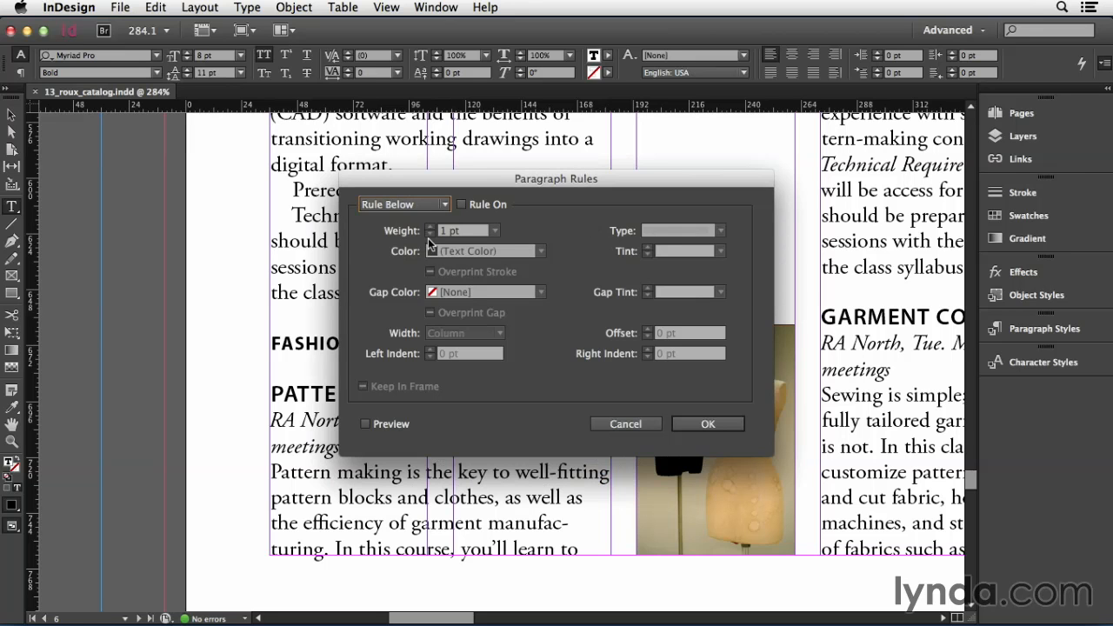
{"action": "left_click", "coordinate": [429, 210]}
{"action": "left_click", "coordinate": [428, 221]}
{"action": "left_click", "coordinate": [462, 204]}
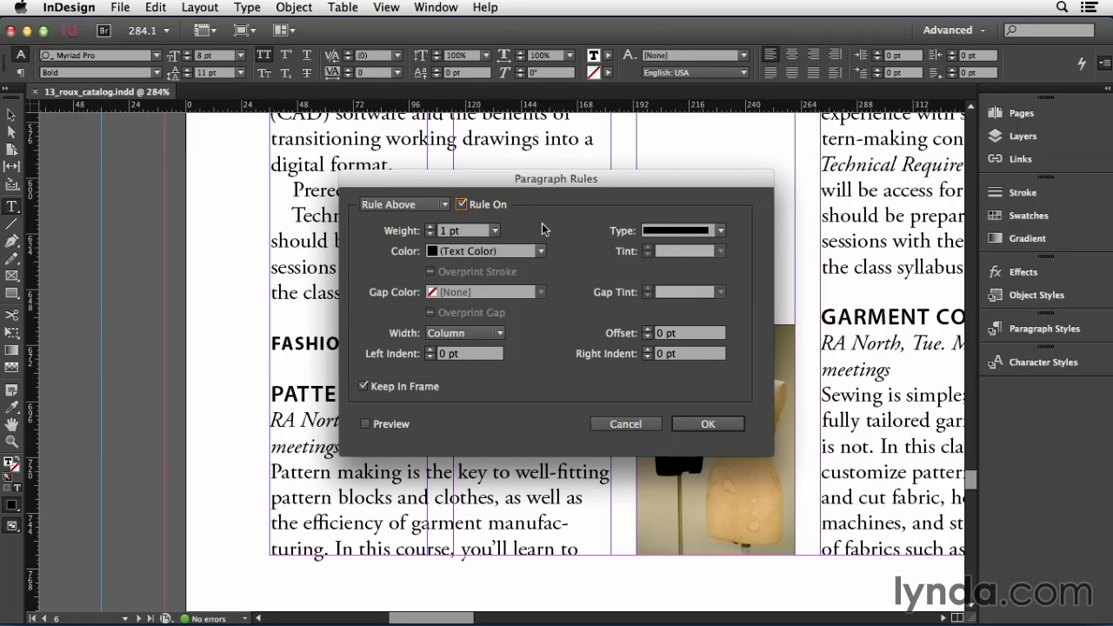
{"action": "left_click", "coordinate": [368, 426]}
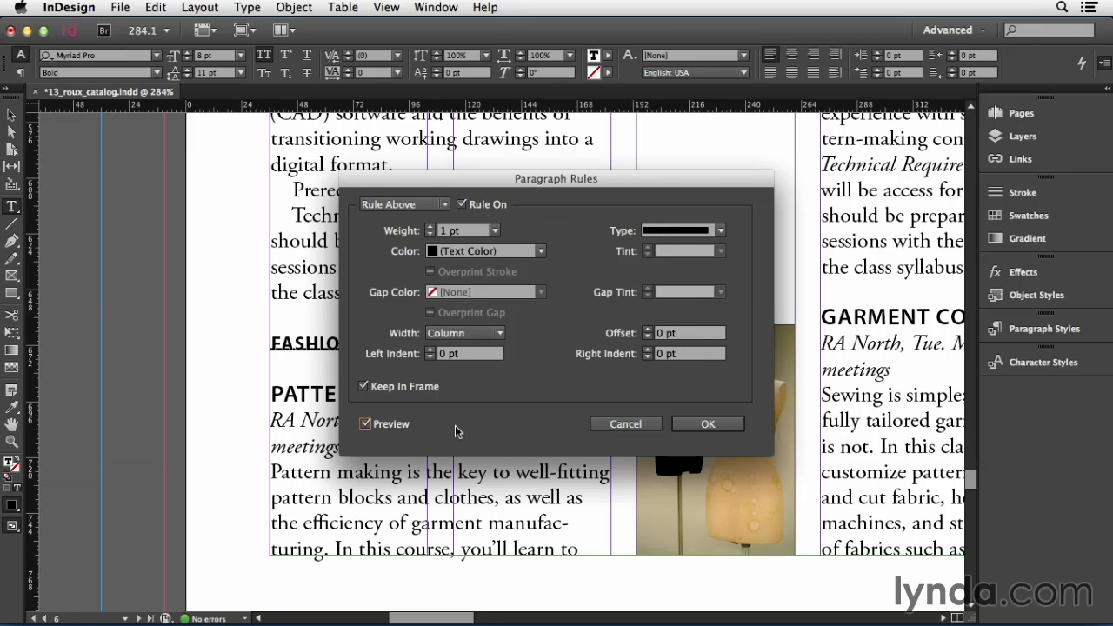
{"action": "left_click_drag", "start_coordinate": [440, 181], "coordinate": [631, 98]}
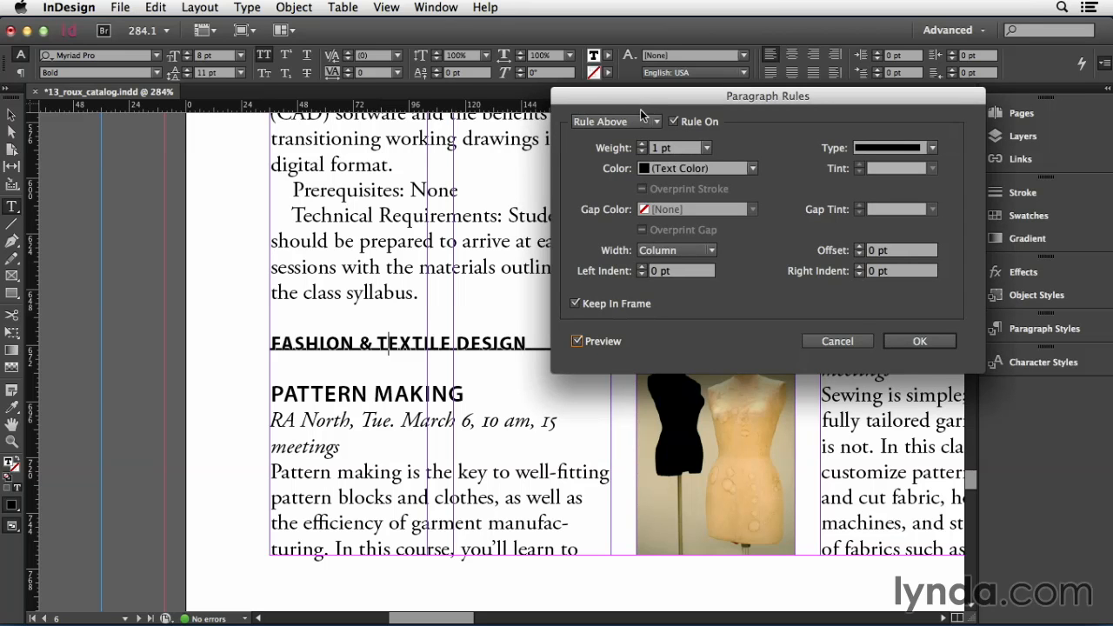
Set the rule's color to the orange C=0 M=44 Y=93 K=0 swatch and its weight to 3 pt.
{"action": "left_click", "coordinate": [693, 168]}
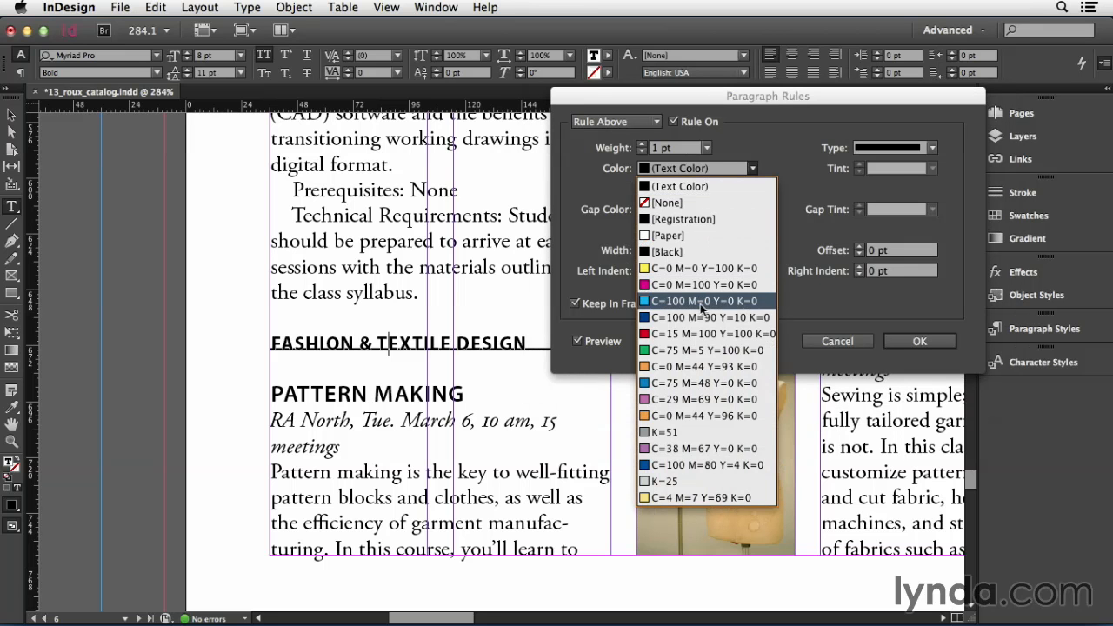
{"action": "left_click", "coordinate": [700, 366]}
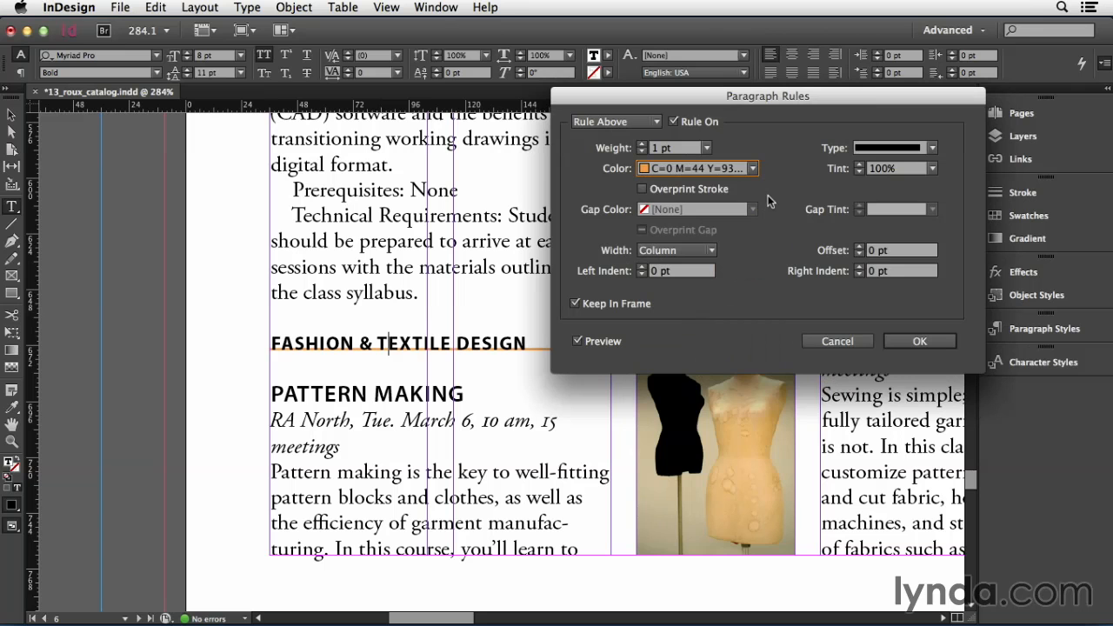
{"action": "double_click", "coordinate": [654, 150]}
{"action": "type", "text": "3 pt"}
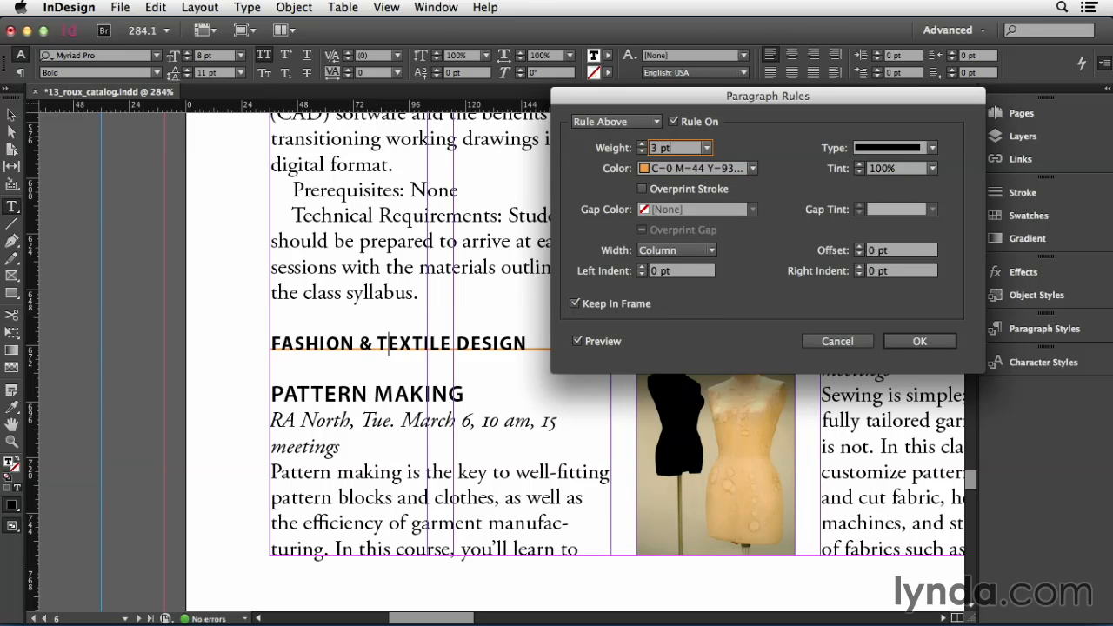
{"action": "key", "text": "Tab"}
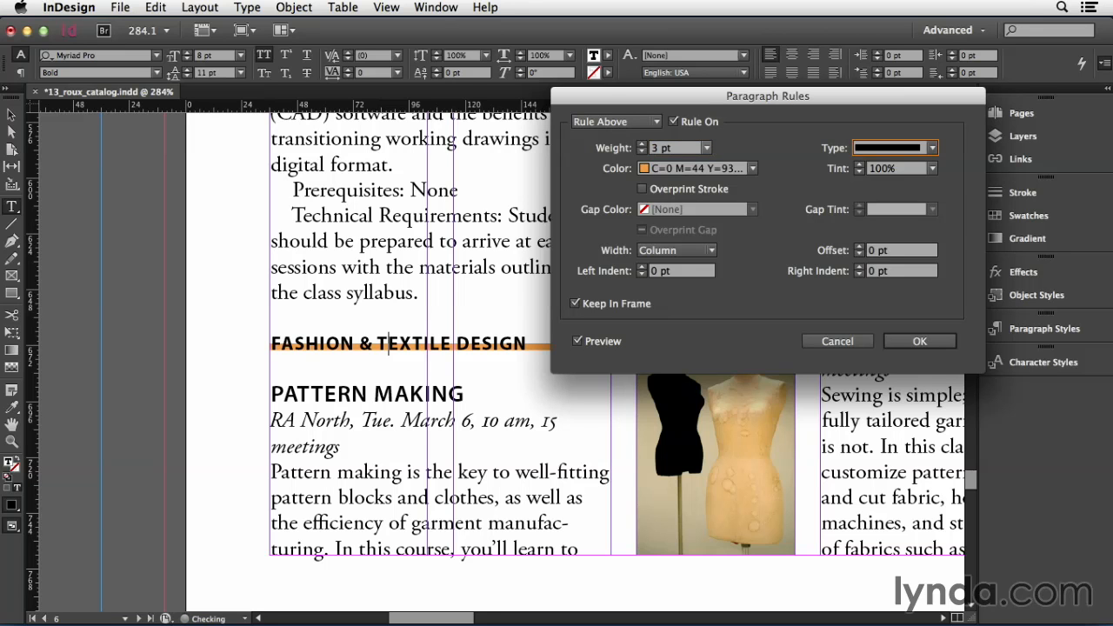
Set the offset of the rule above the heading to 8 pt.
{"action": "key", "text": "Tab"}
{"action": "key", "text": "Tab"}
{"action": "key", "text": "Tab"}
{"action": "key", "text": "Tab"}
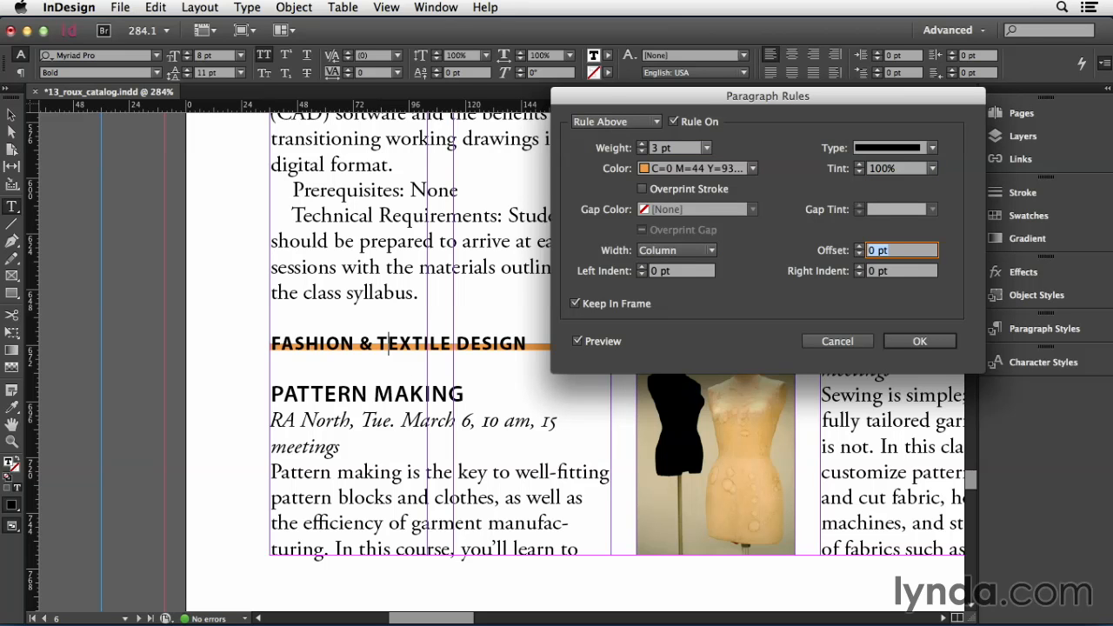
{"action": "type", "text": "8 pt"}
{"action": "key", "text": "Tab"}
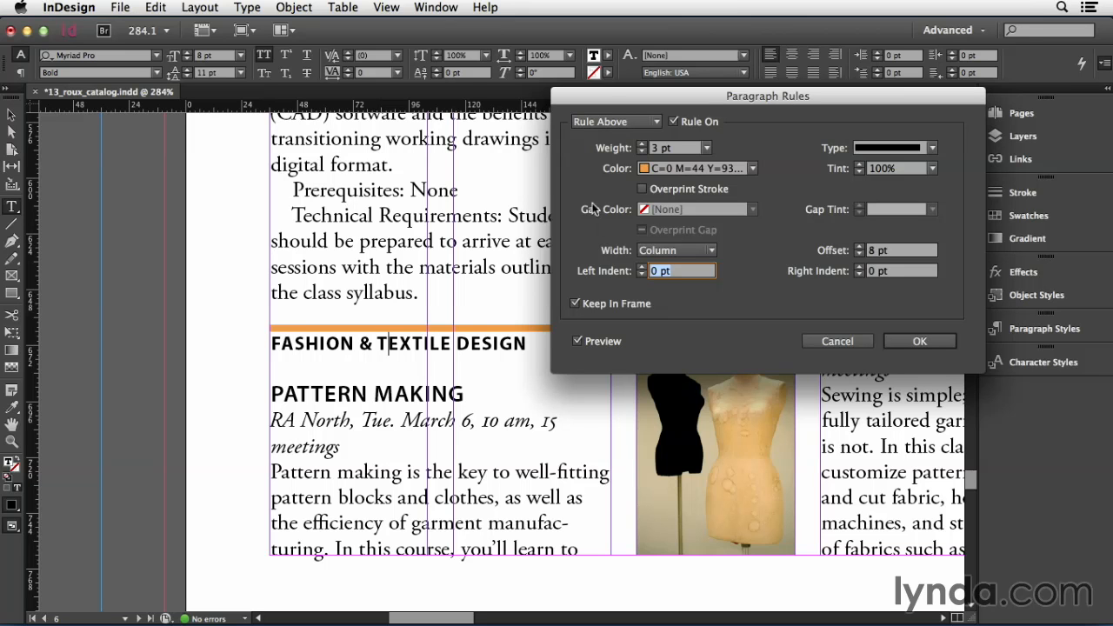
Set the rule's left indent to -5 pt so it extends past the column's left edge.
{"action": "type", "text": "5 pt"}
{"action": "key", "text": "Tab"}
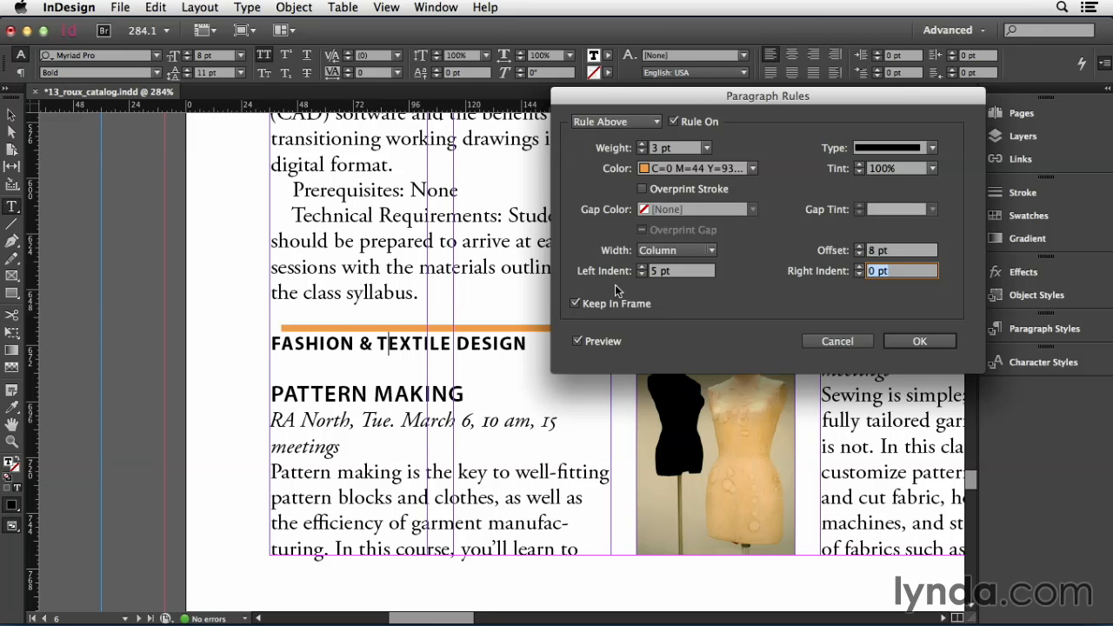
{"action": "left_click", "coordinate": [655, 273]}
{"action": "type", "text": "-"}
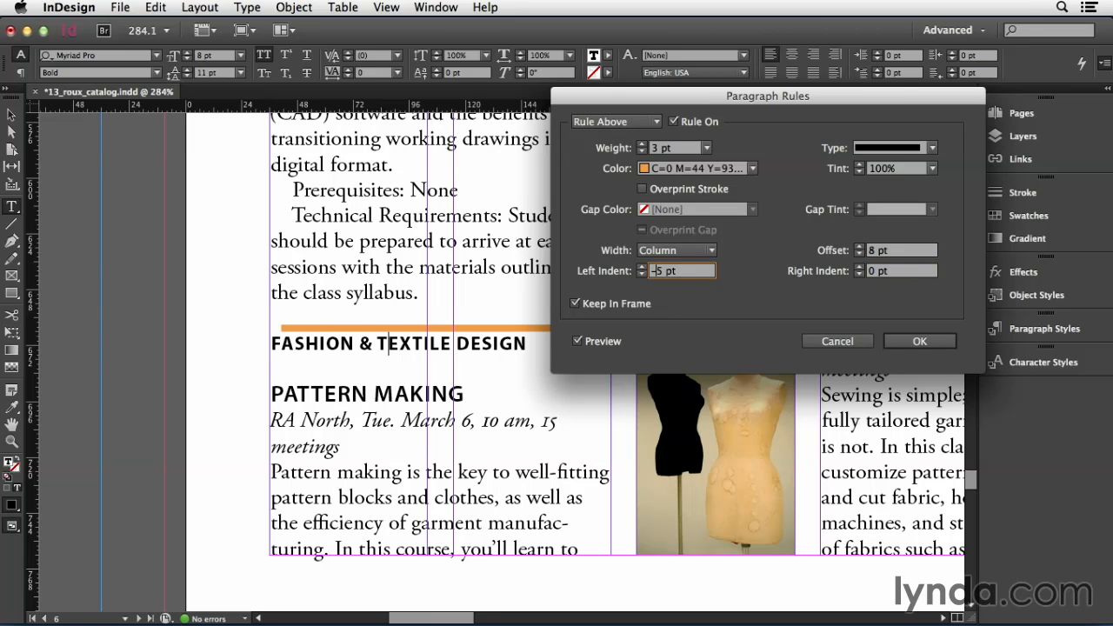
{"action": "key", "text": "Tab"}
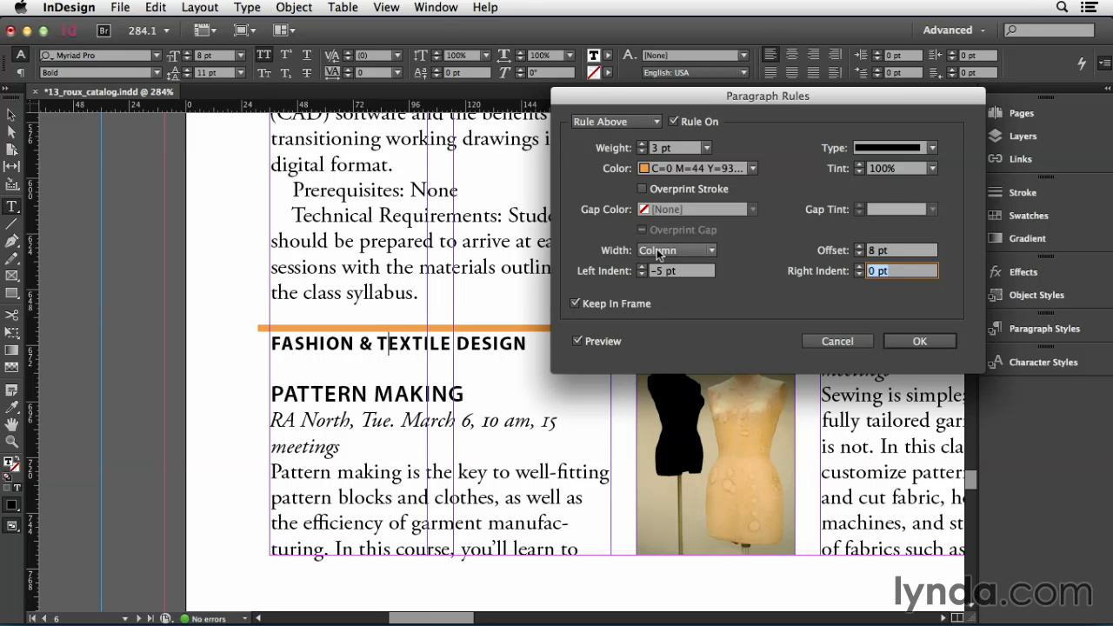
Try the Text width for the rule and switch it back to Column.
{"action": "left_click", "coordinate": [709, 251]}
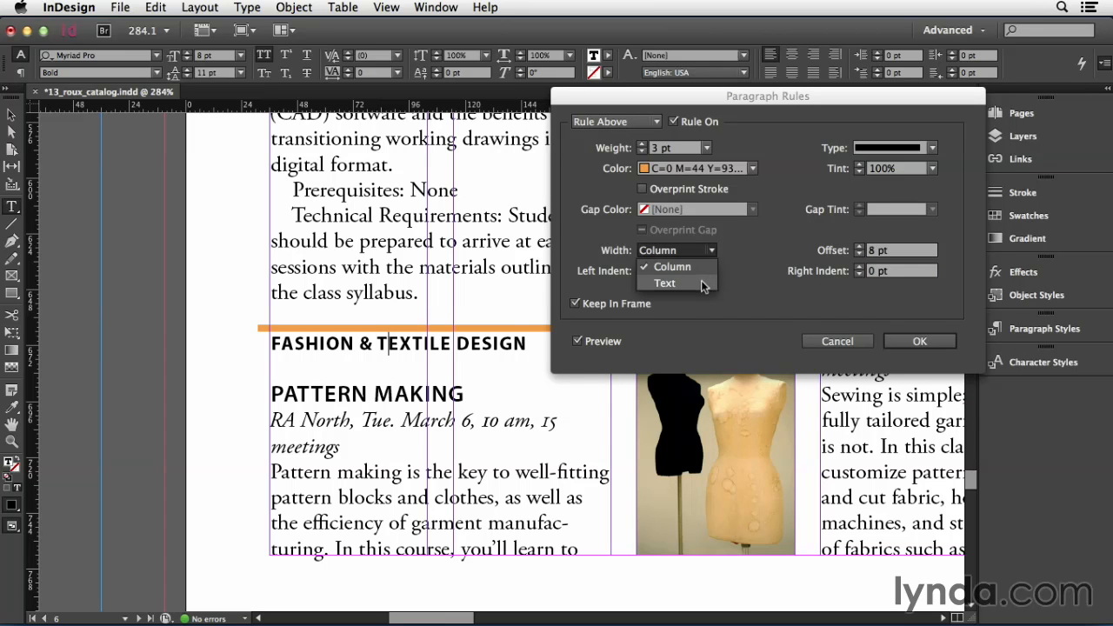
{"action": "left_click", "coordinate": [701, 281]}
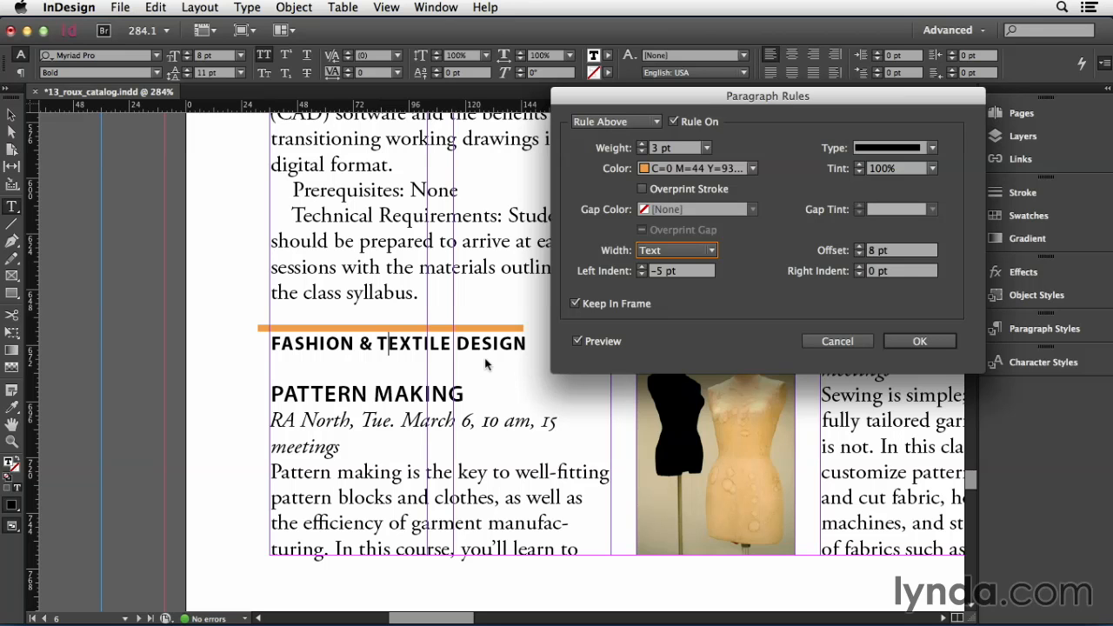
{"action": "left_click", "coordinate": [645, 250]}
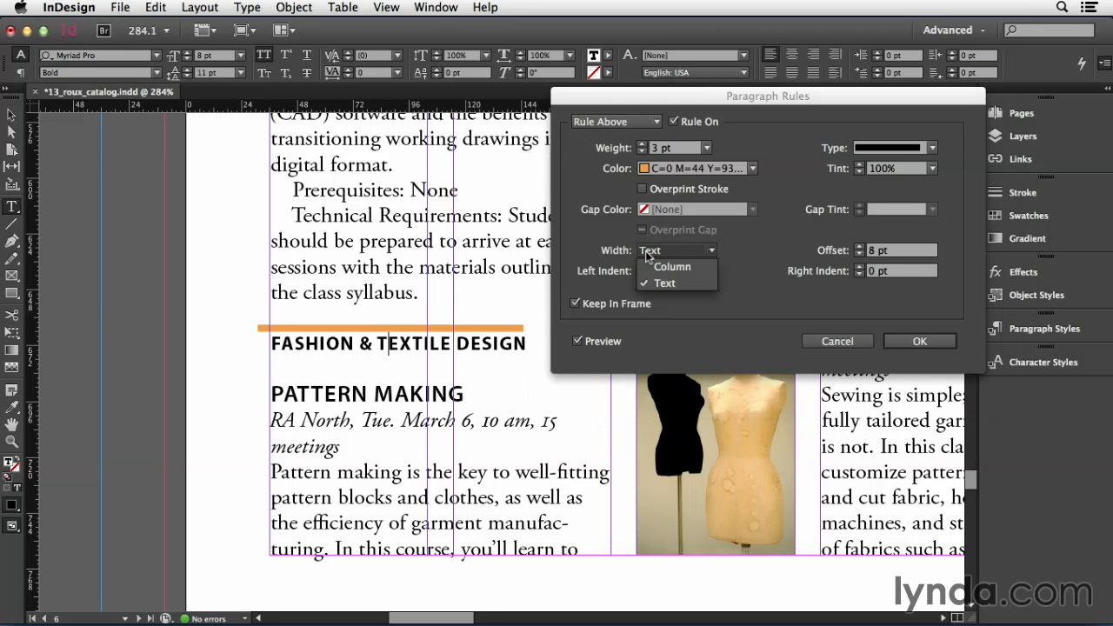
{"action": "left_click", "coordinate": [682, 268]}
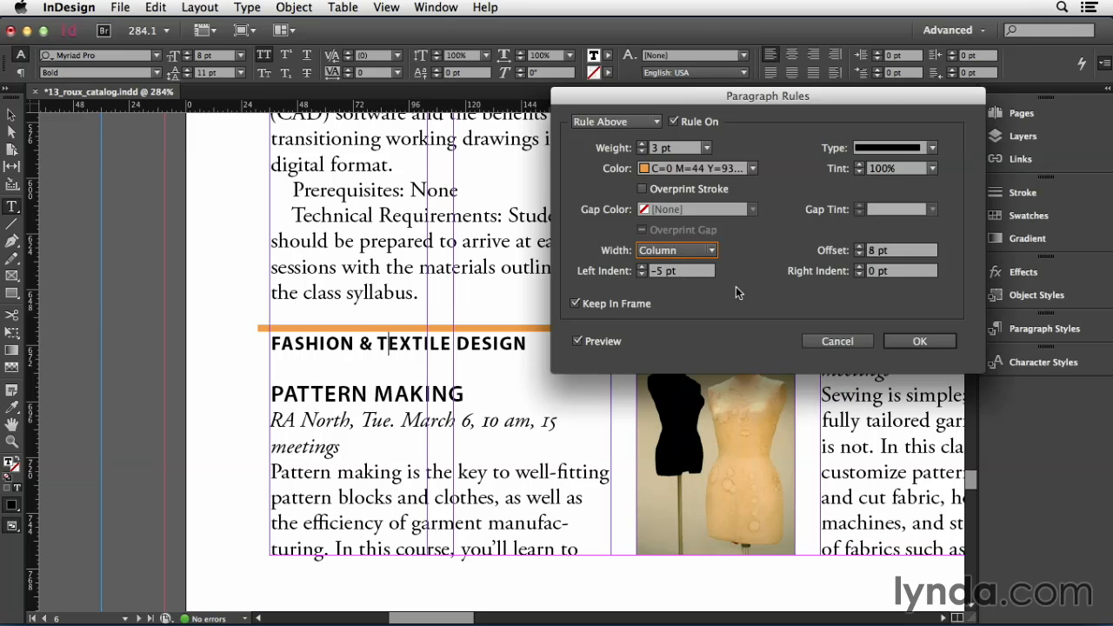
Set the rule's weight to 10 pt and its offset to -2 pt so it forms a band behind the heading.
{"action": "left_click", "coordinate": [707, 148]}
{"action": "left_click", "coordinate": [679, 377]}
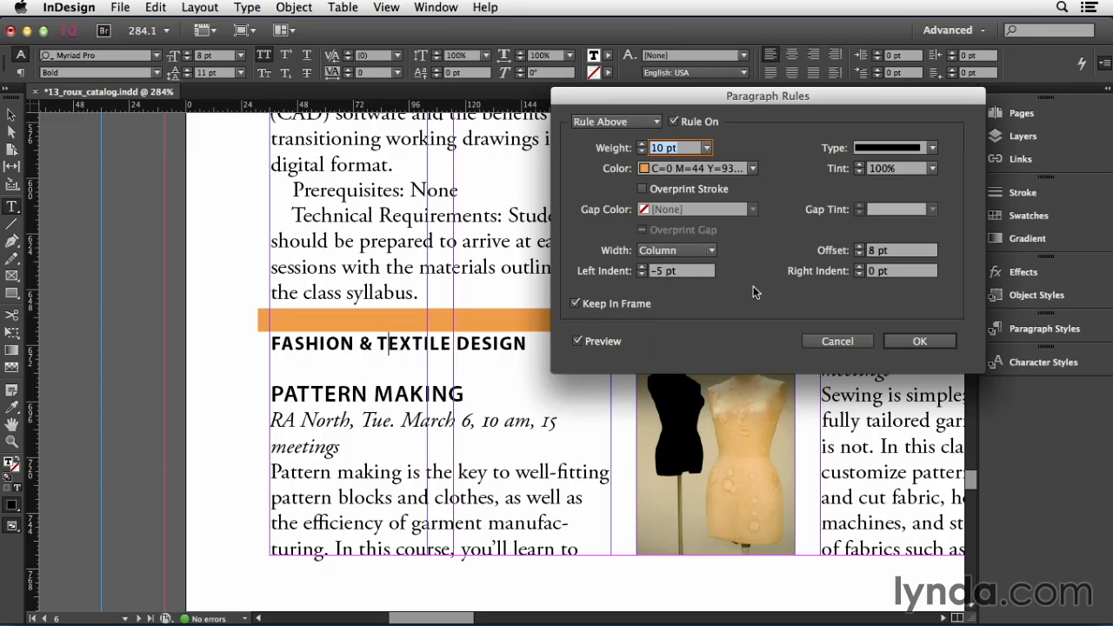
{"action": "left_click", "coordinate": [861, 250]}
{"action": "type", "text": "-2 pt"}
{"action": "key", "text": "Tab"}
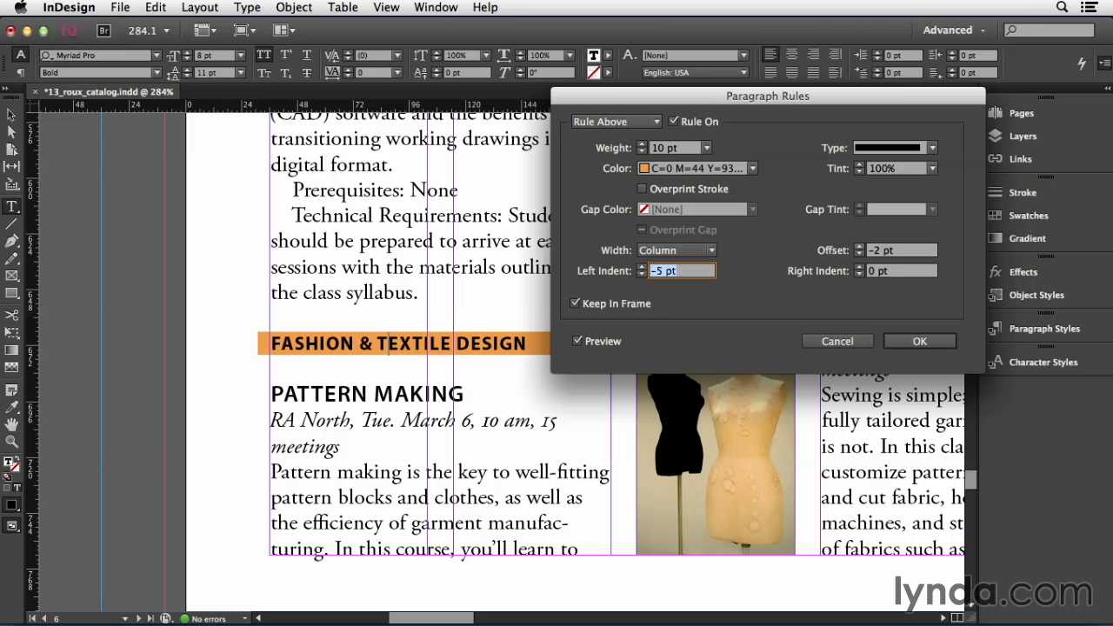
Set the rule's color to the blue C=100 M=80 Y=4 K=0 swatch and apply the paragraph rule settings.
{"action": "left_click", "coordinate": [753, 168]}
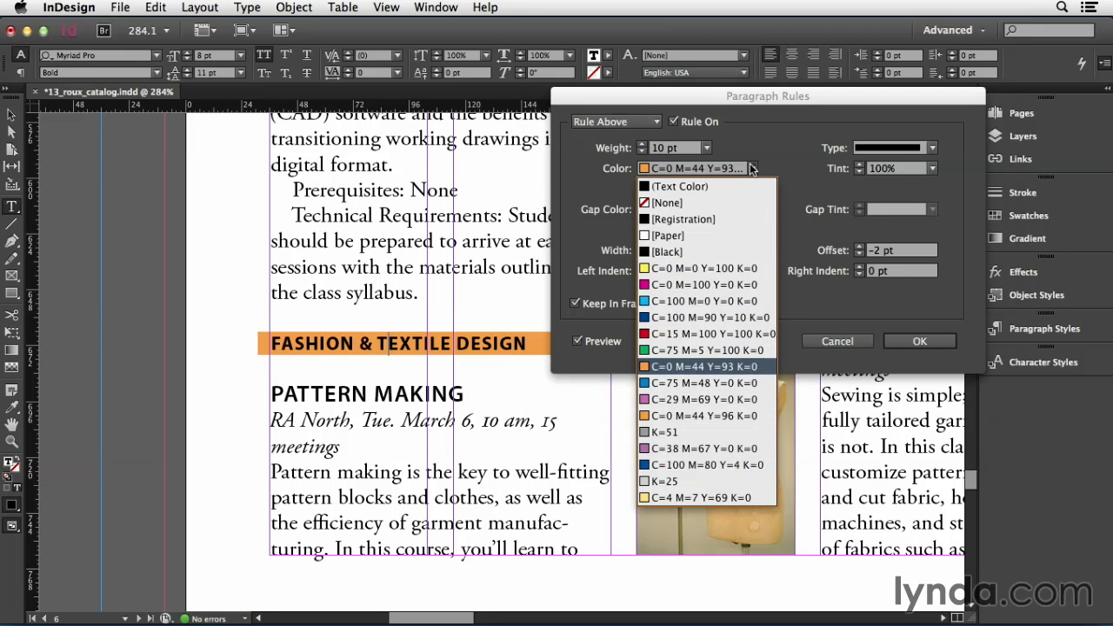
{"action": "left_click", "coordinate": [708, 465]}
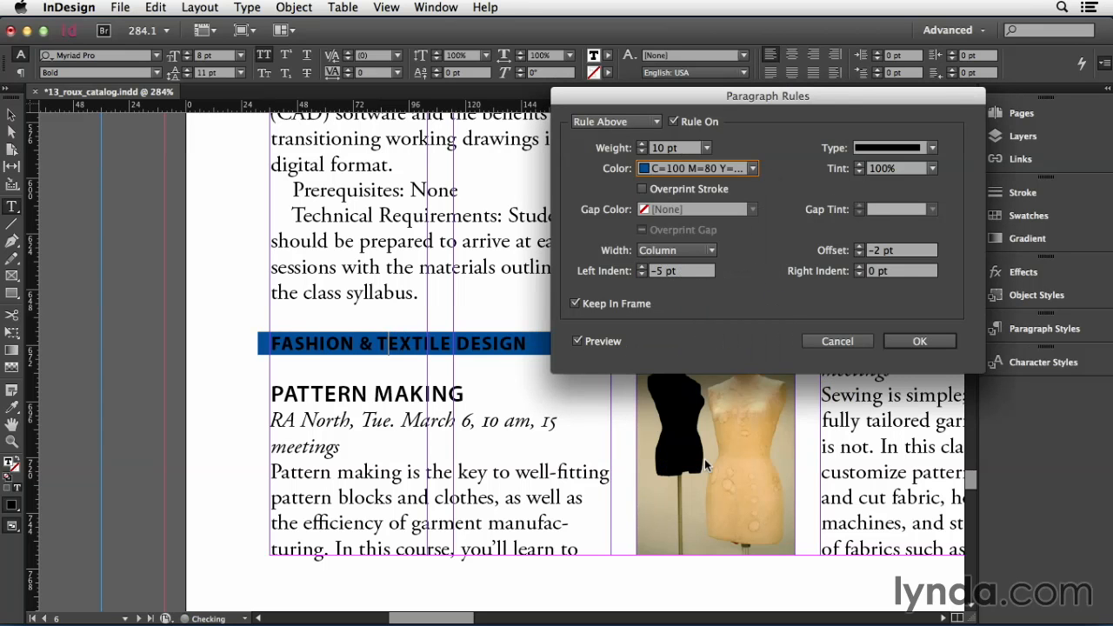
{"action": "left_click", "coordinate": [920, 341]}
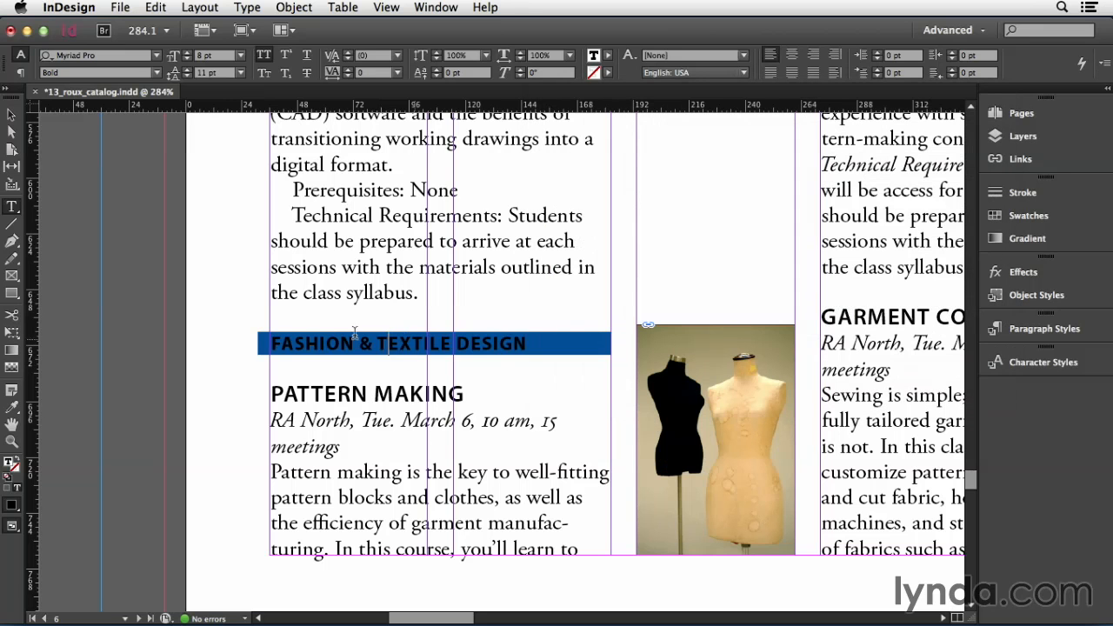
Color the "FASHION & TEXTILE DESIGN" heading text with the [Paper] swatch and deselect it.
{"action": "triple_click", "coordinate": [318, 343]}
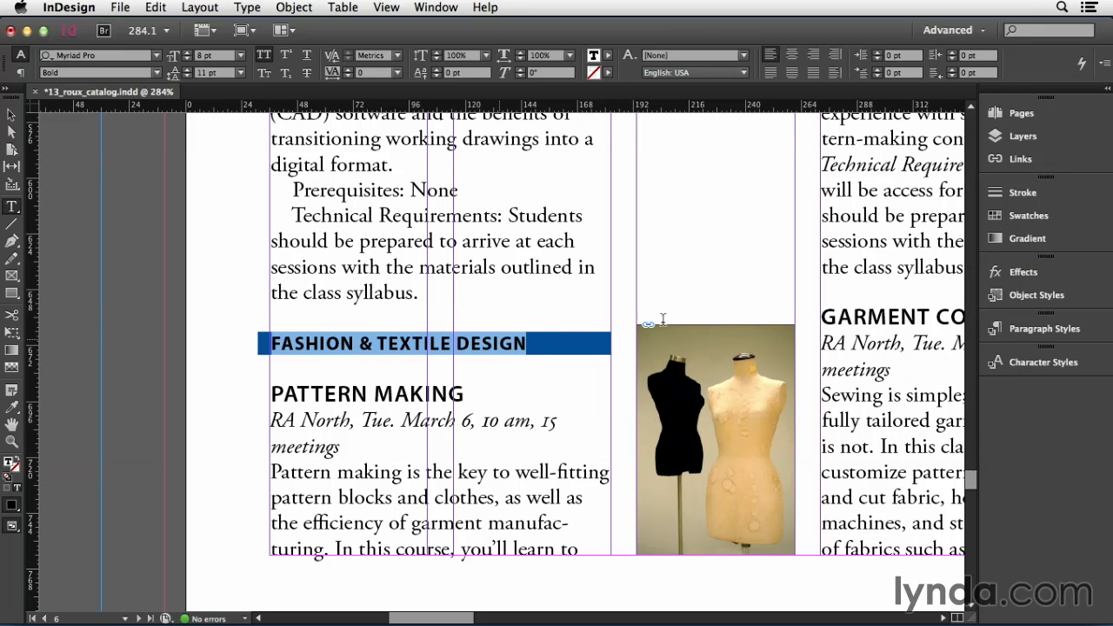
{"action": "left_click", "coordinate": [1027, 218]}
{"action": "left_click", "coordinate": [848, 250]}
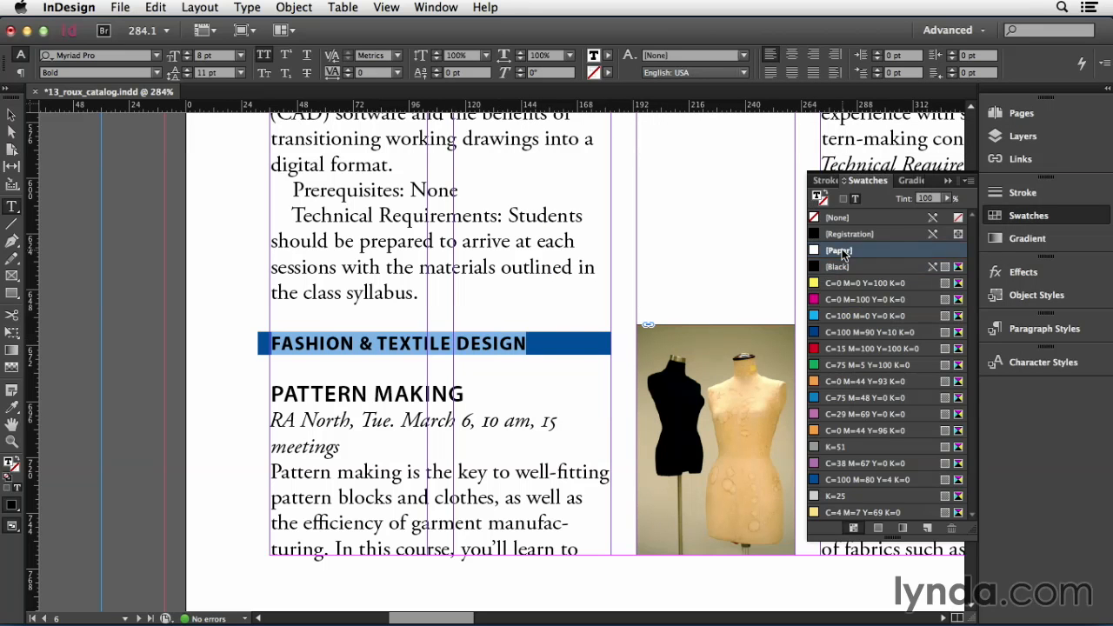
{"action": "left_click", "coordinate": [486, 391]}
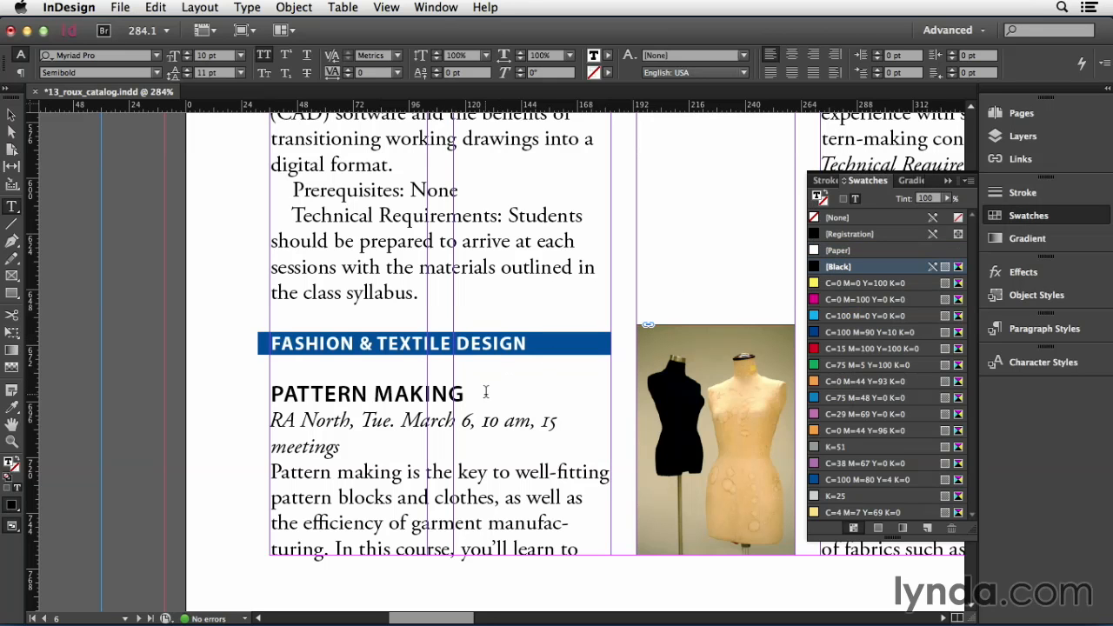